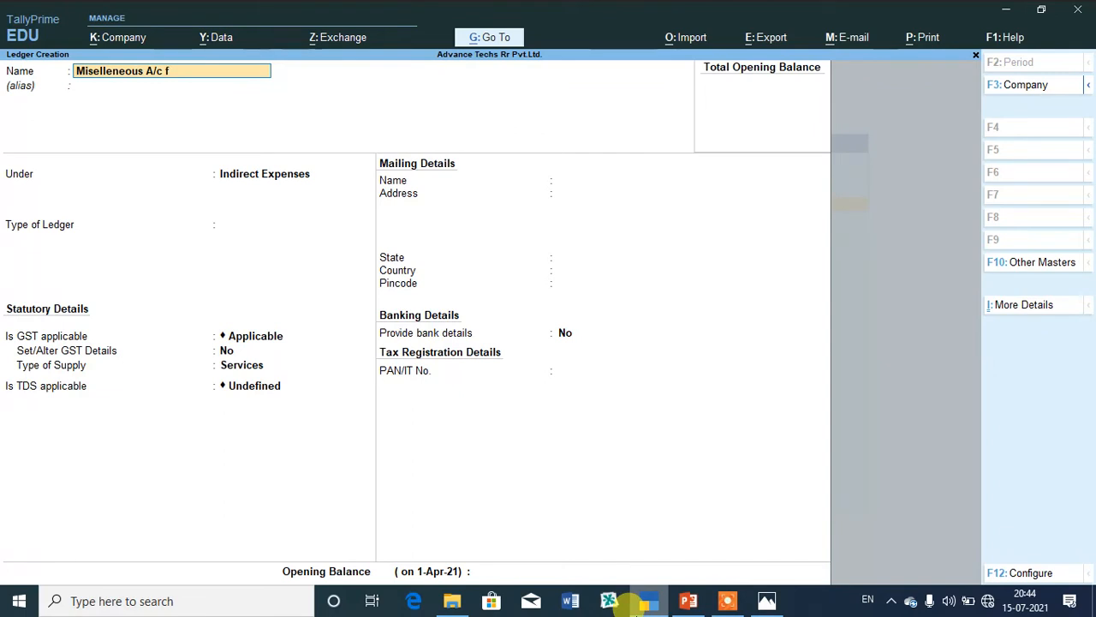
# Step: Finish naming the ledger Miselleneous A/c for Paint, place it under Misc. Expenses (ASSET), and save it
pyautogui.write('r Paint')
pyautogui.press('Return')
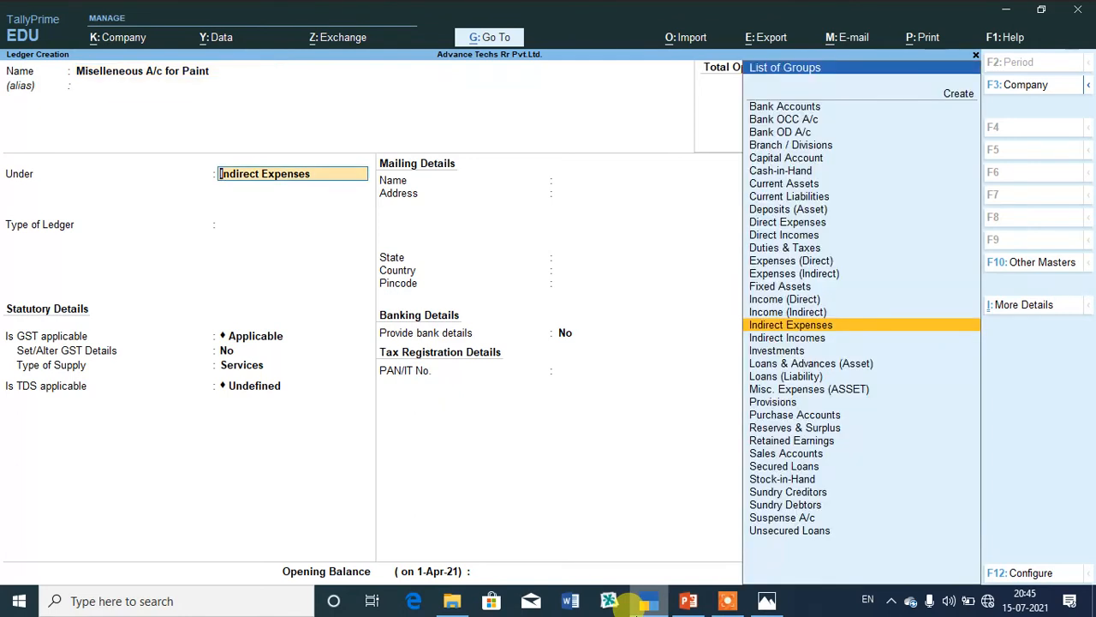
pyautogui.write('Mi')
pyautogui.press('Return')
pyautogui.press('Return')
pyautogui.press('Return')
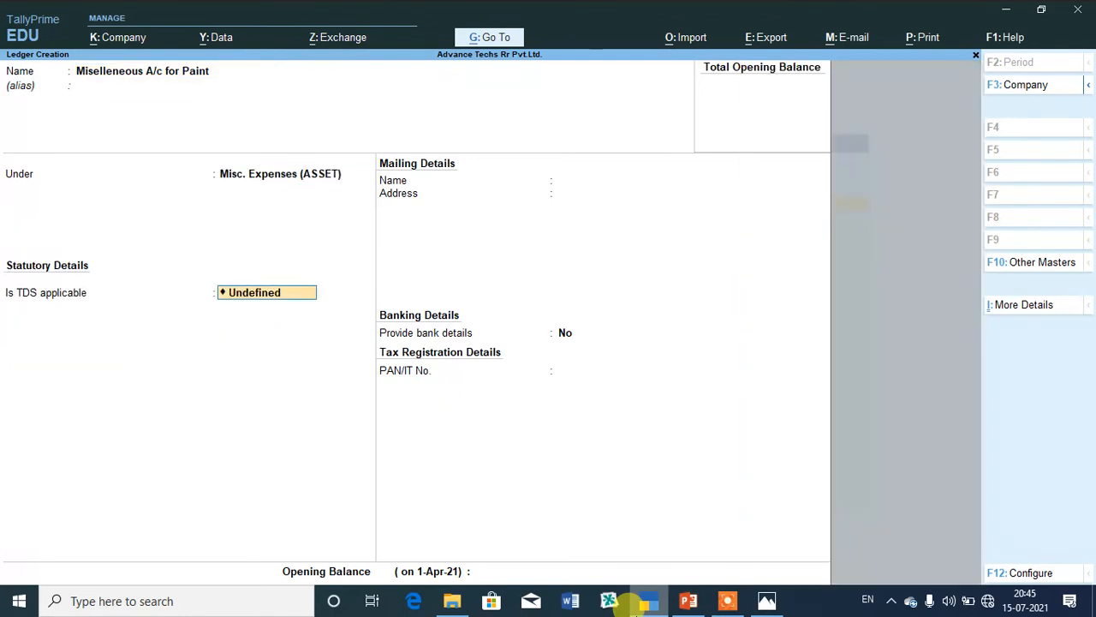
pyautogui.press('Return')
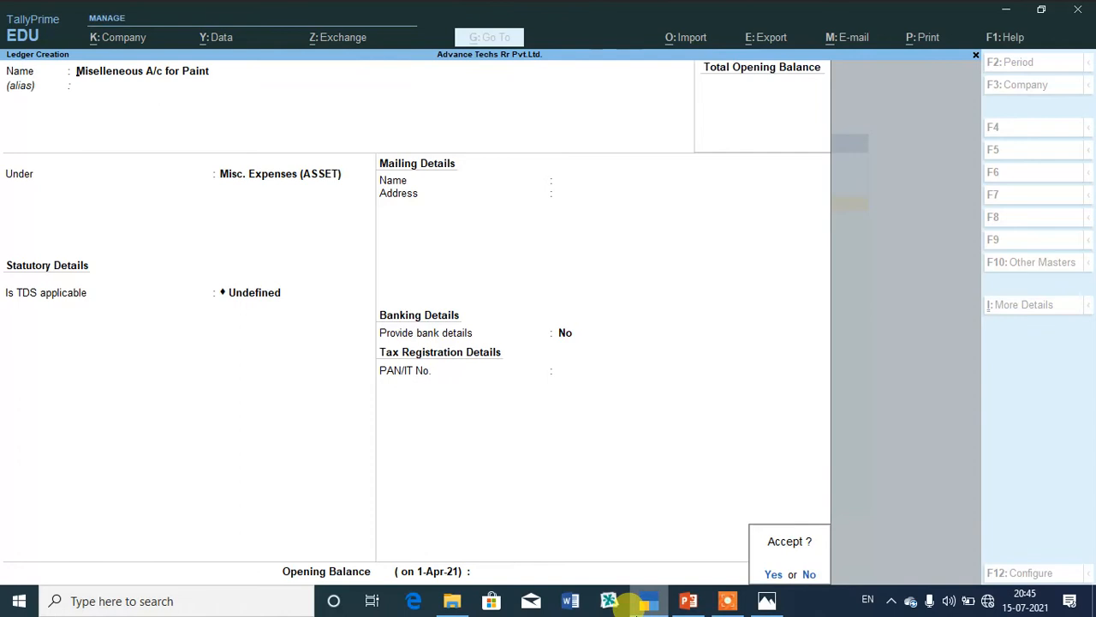
pyautogui.press('Return')
# Step: Create a second ledger named Paint under Indirect Expenses, keeping the default details, and leave ledger creation
pyautogui.write('Paint')
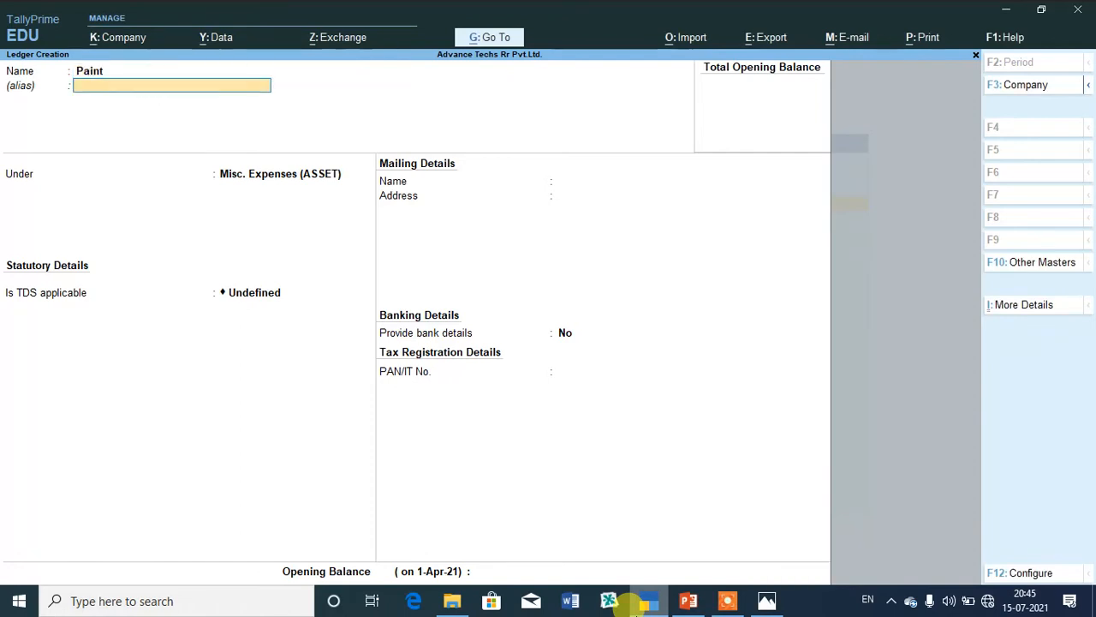
pyautogui.press('Return')
pyautogui.press('BackSpace')
pyautogui.write('Ind')
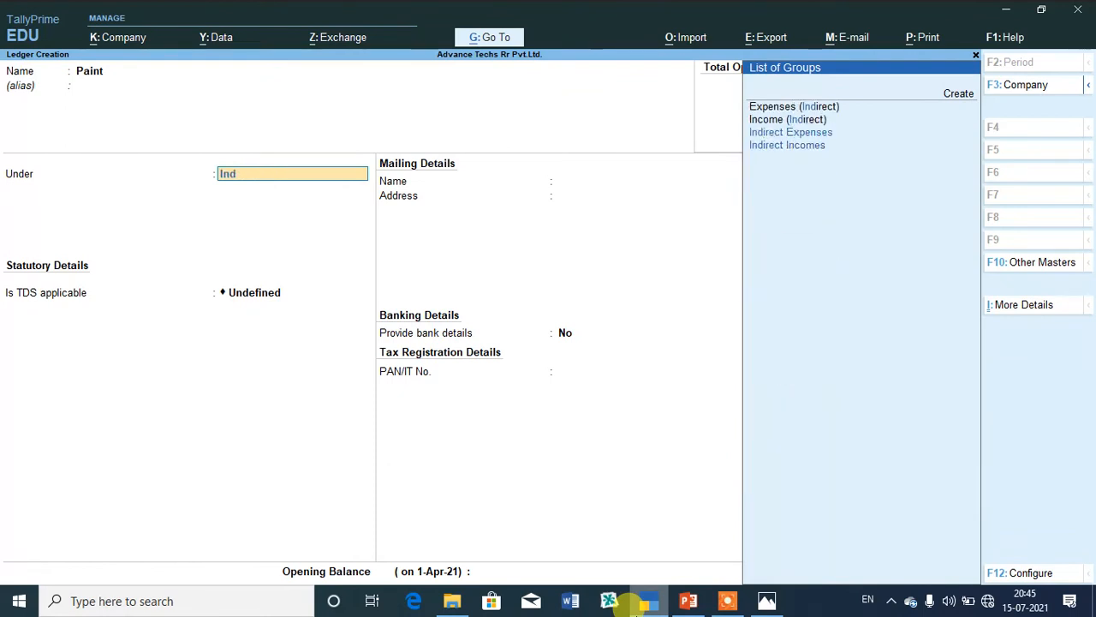
pyautogui.press('Down')
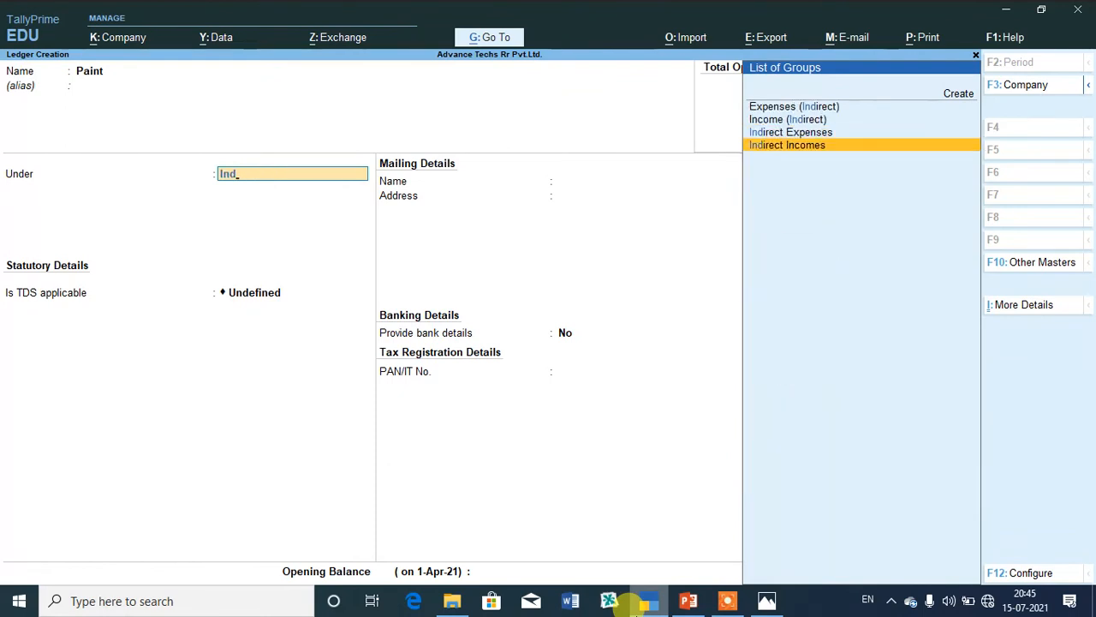
pyautogui.press('Up')
pyautogui.press('Return')
pyautogui.press('Return')
pyautogui.press('Return')
pyautogui.press('Return')
pyautogui.press('Return')
pyautogui.press('Return')
pyautogui.press('Return')
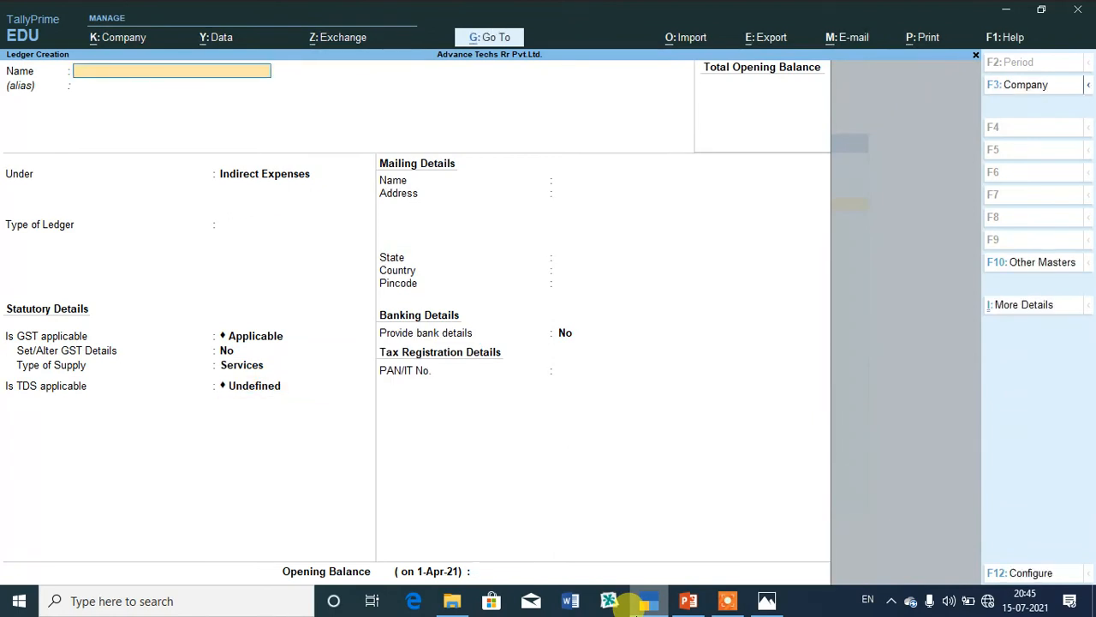
pyautogui.press('Escape')
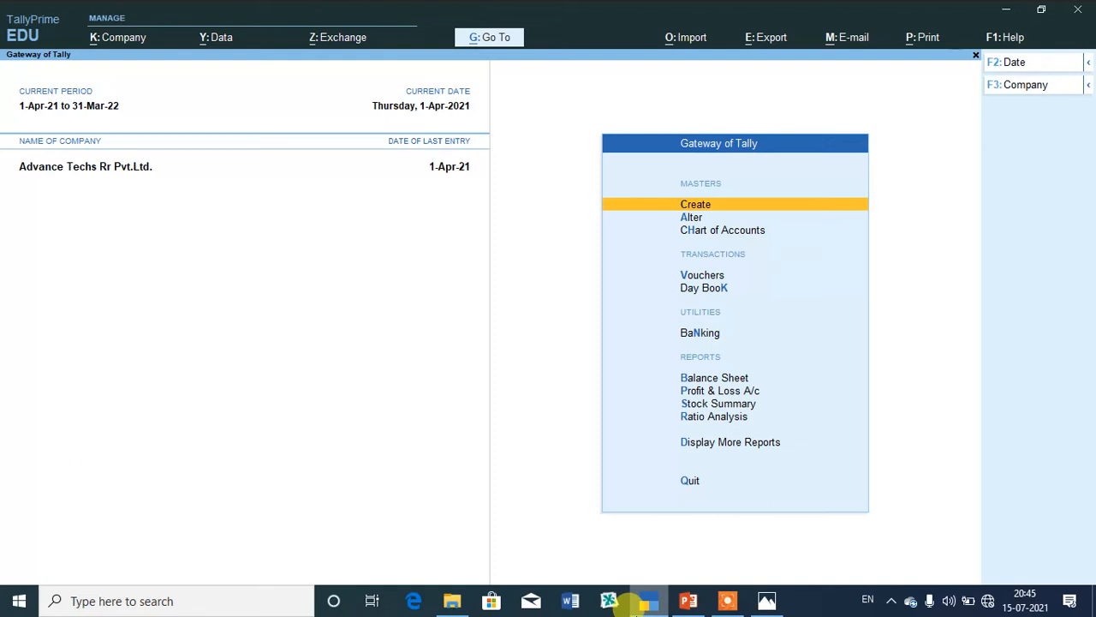
# Step: Start a journal voucher and debit Miselleneous A/c for Paint with 15000
pyautogui.press('Down')
pyautogui.press('Down')
pyautogui.press('Down')
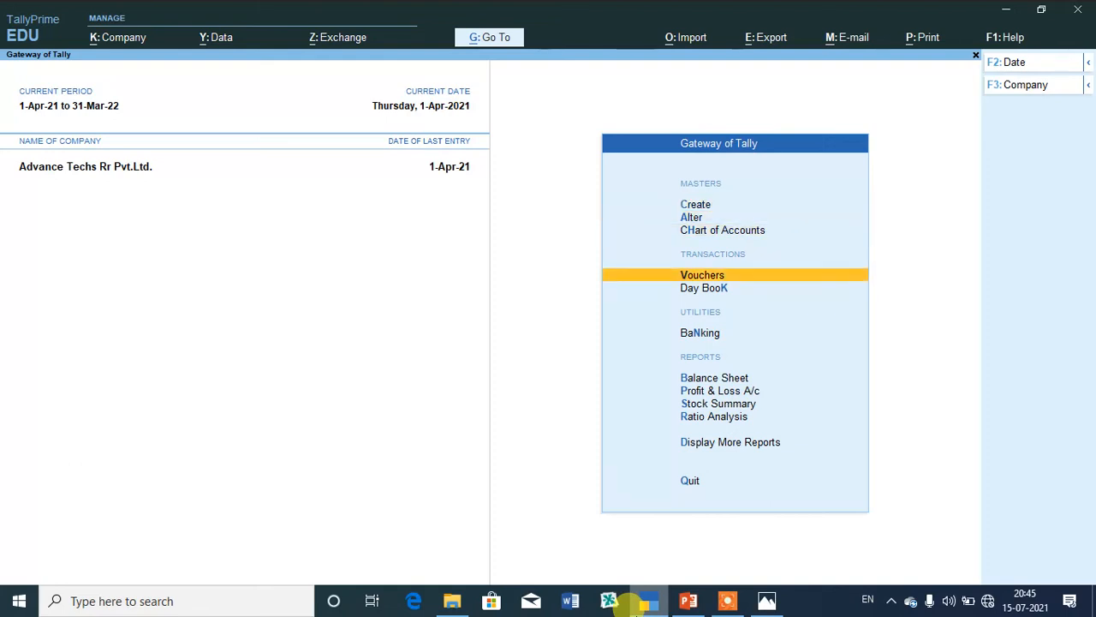
pyautogui.press('Return')
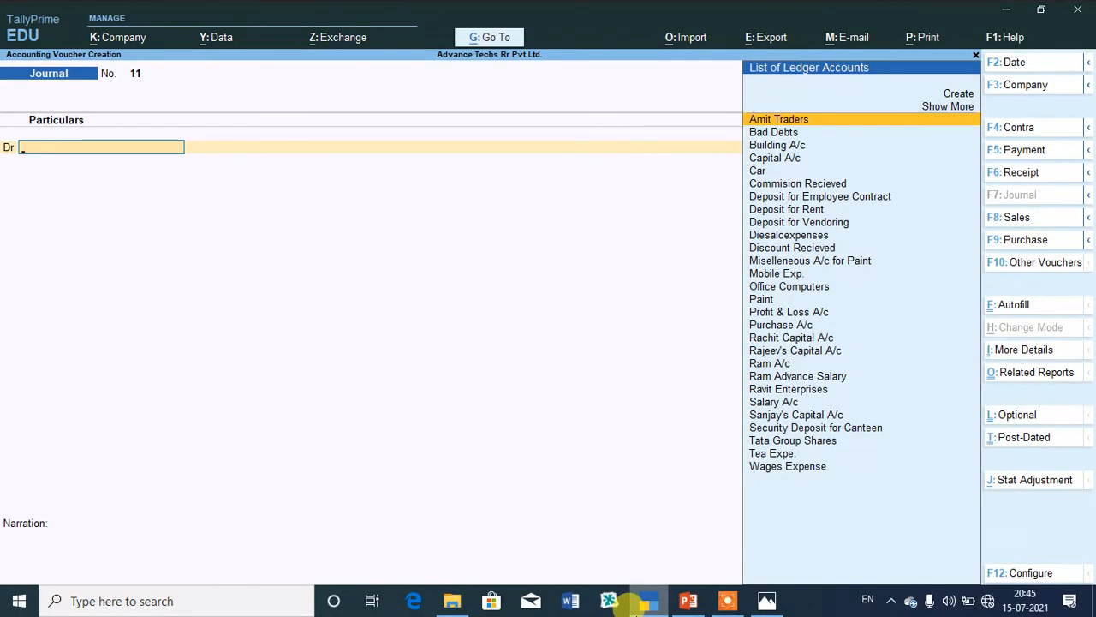
pyautogui.write('Mi')
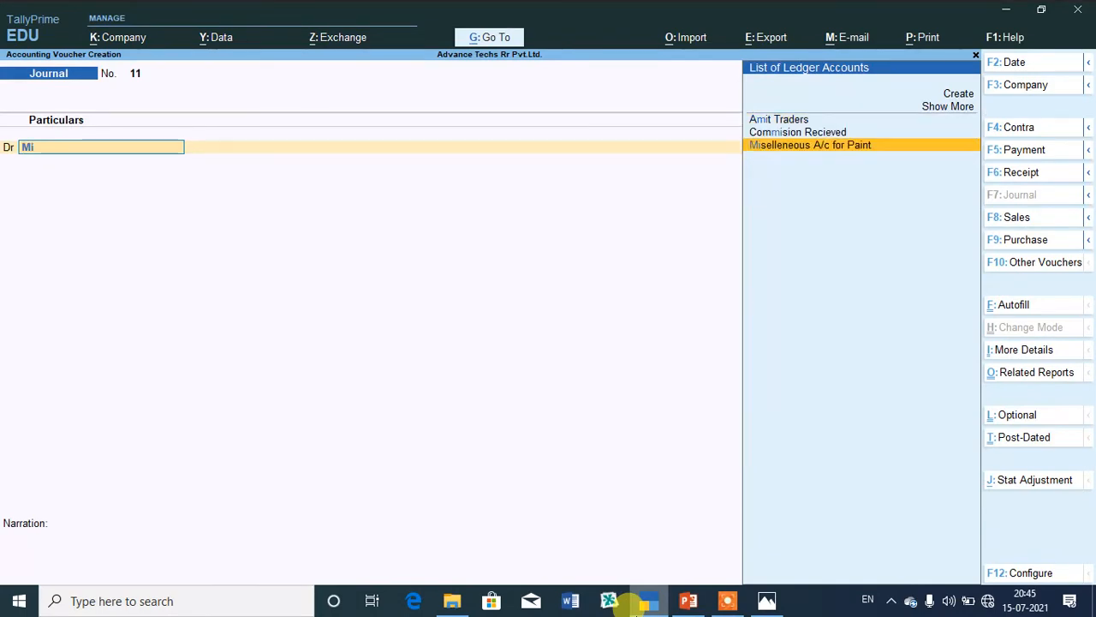
pyautogui.press('Return')
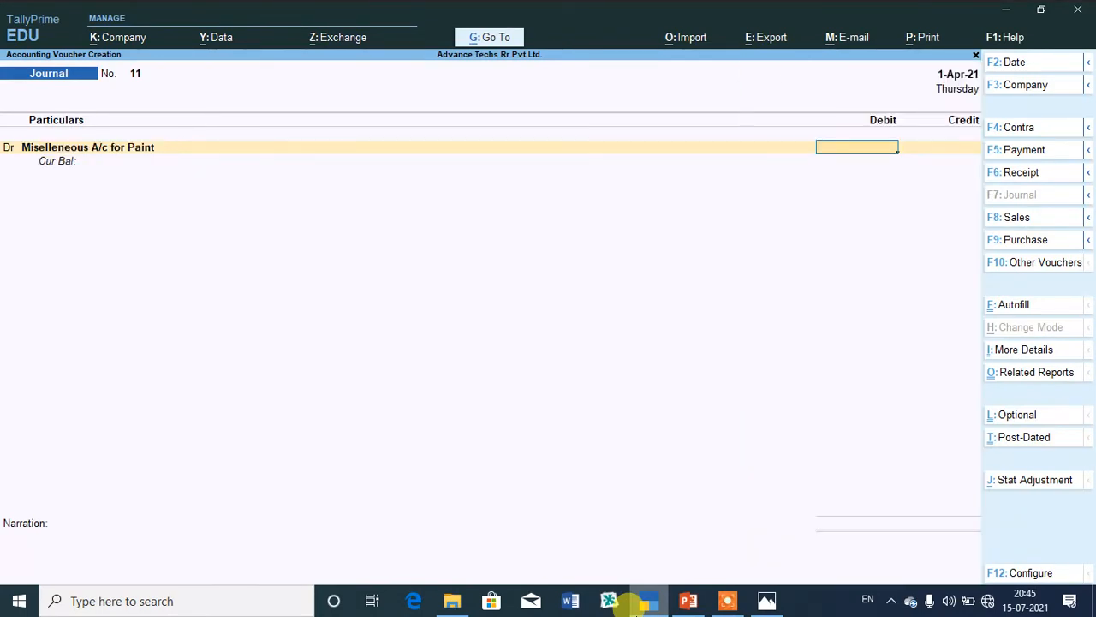
pyautogui.write('15000')
pyautogui.press('Return')
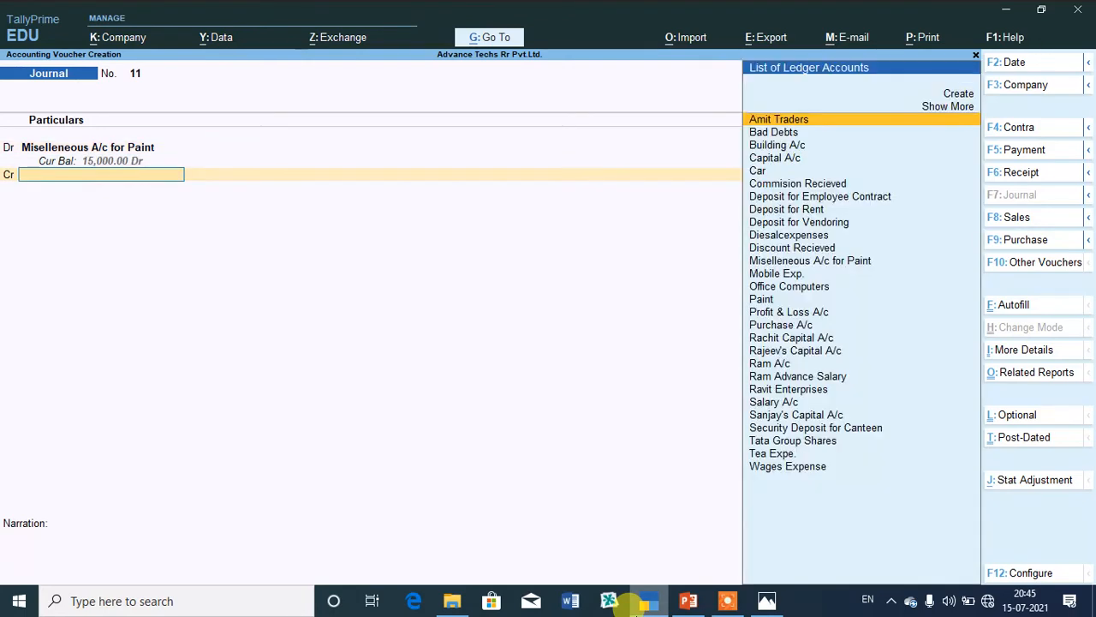
# Step: Credit the Cash ledger with 15,000 in the journal voucher
pyautogui.write('Cas')
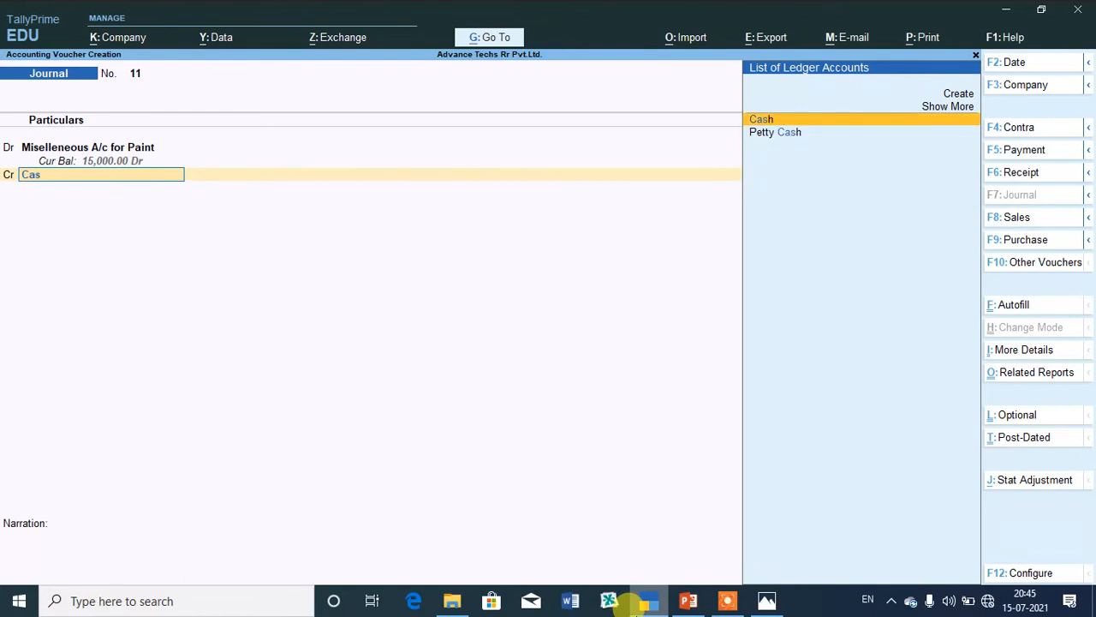
pyautogui.press('Return')
pyautogui.press('Return')
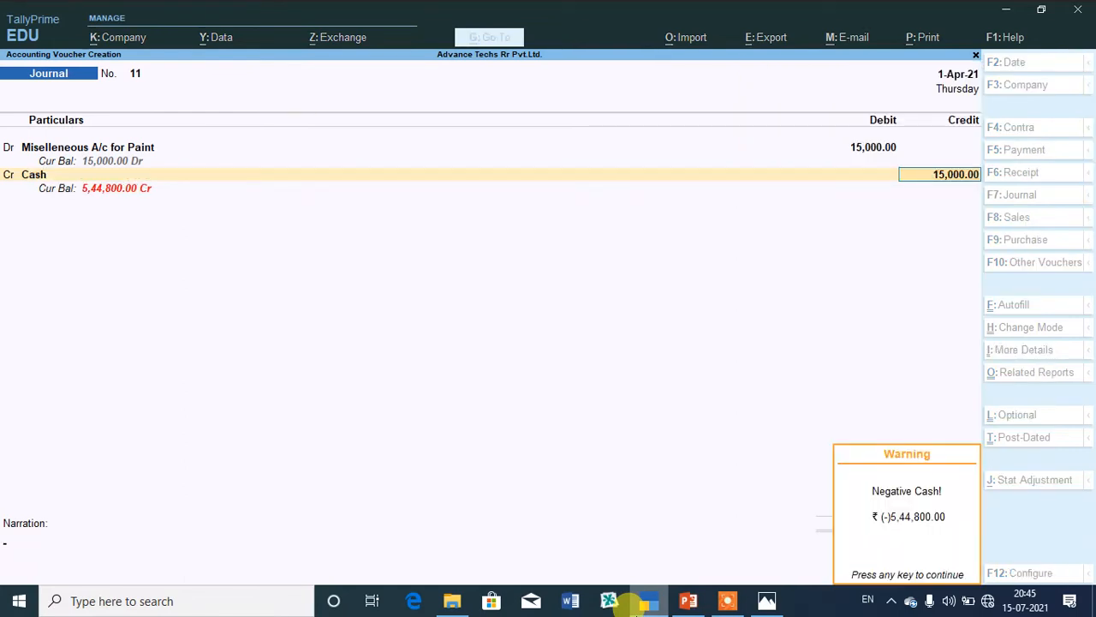
pyautogui.press('Return')
# Step: Enter the narration "misseleneous expenses", save the journal voucher, and return to the Gateway of Tally
pyautogui.write('cash')
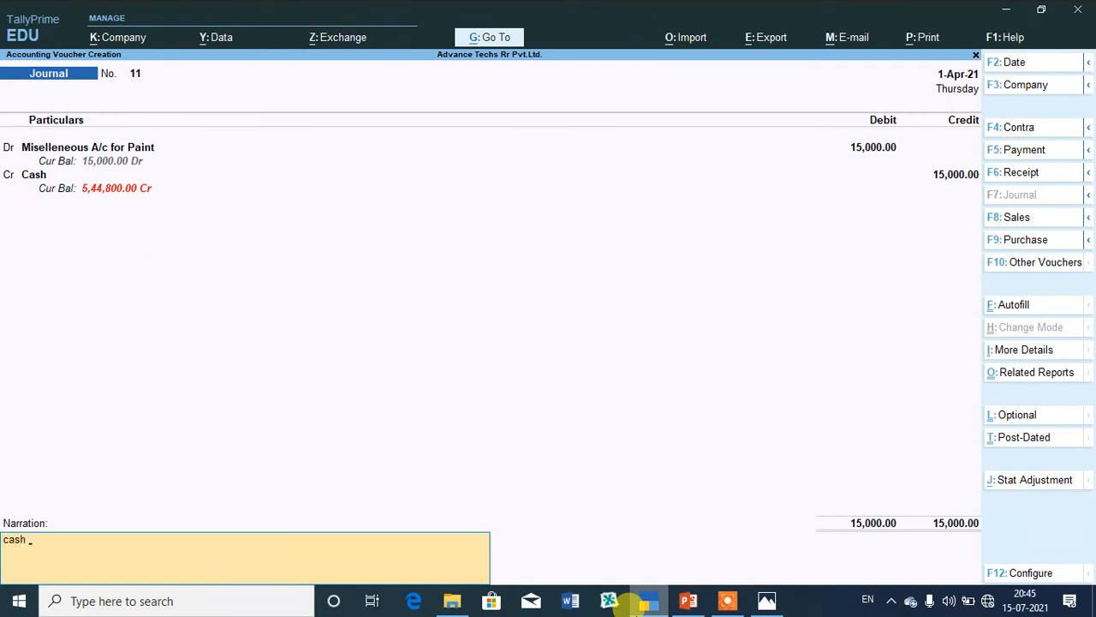
pyautogui.press('BackSpace')
pyautogui.press('BackSpace')
pyautogui.press('BackSpace')
pyautogui.press('BackSpace')
pyautogui.write('misselene')
pyautogui.press('Return')
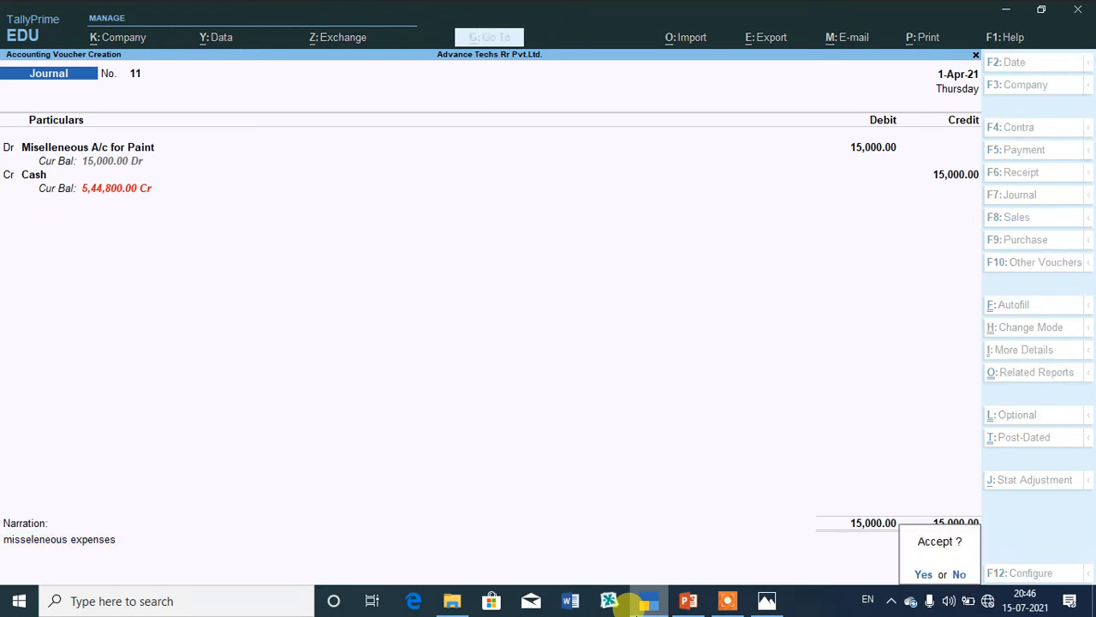
pyautogui.press('Return')
pyautogui.press('Escape')
pyautogui.press('Return')
pyautogui.press('Escape')
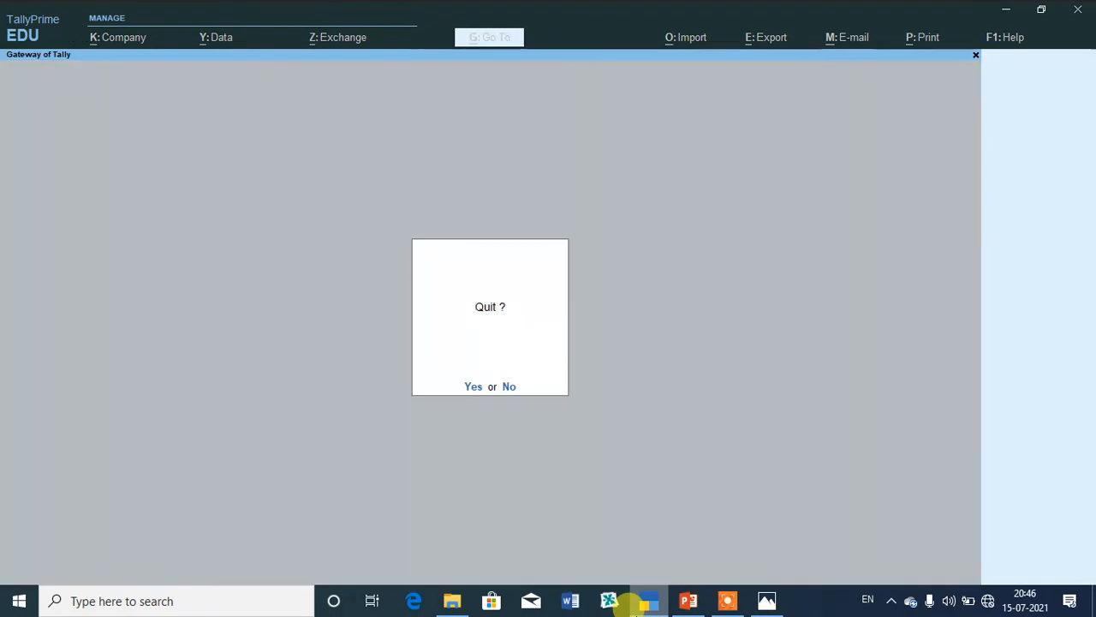
pyautogui.press('Escape')
# Step: Open the company's Balance Sheet report
pyautogui.press('Down')
pyautogui.press('Down')
pyautogui.press('Down')
pyautogui.press('Down')
pyautogui.press('Down')
pyautogui.press('Down')
pyautogui.press('Return')
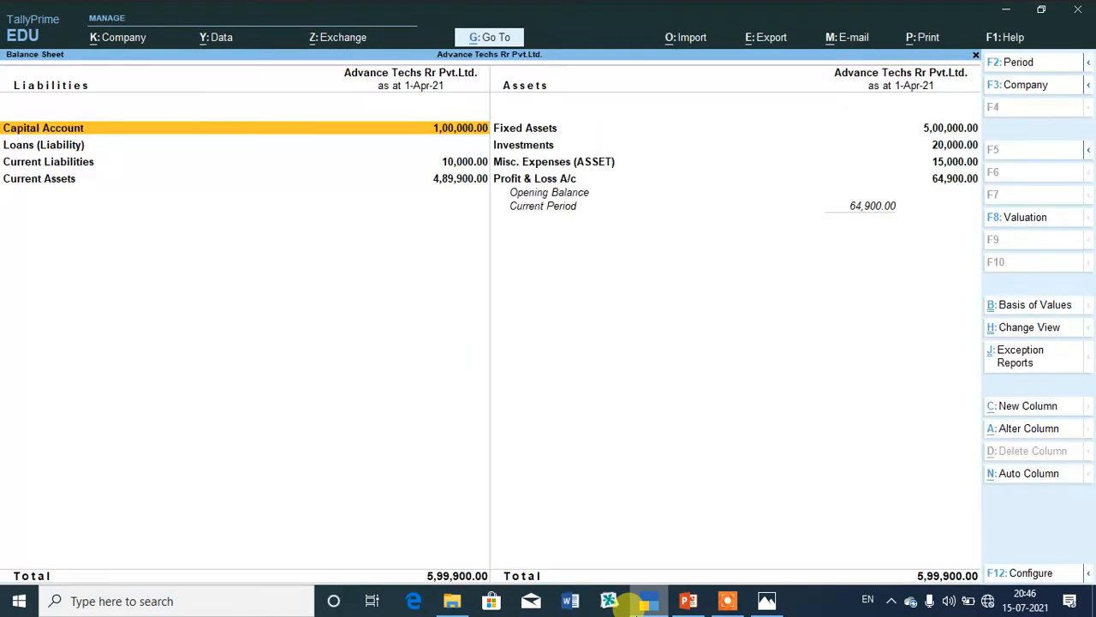
# Step: View the group summary of Current Assets from the Balance Sheet and return to the report
pyautogui.press('Right')
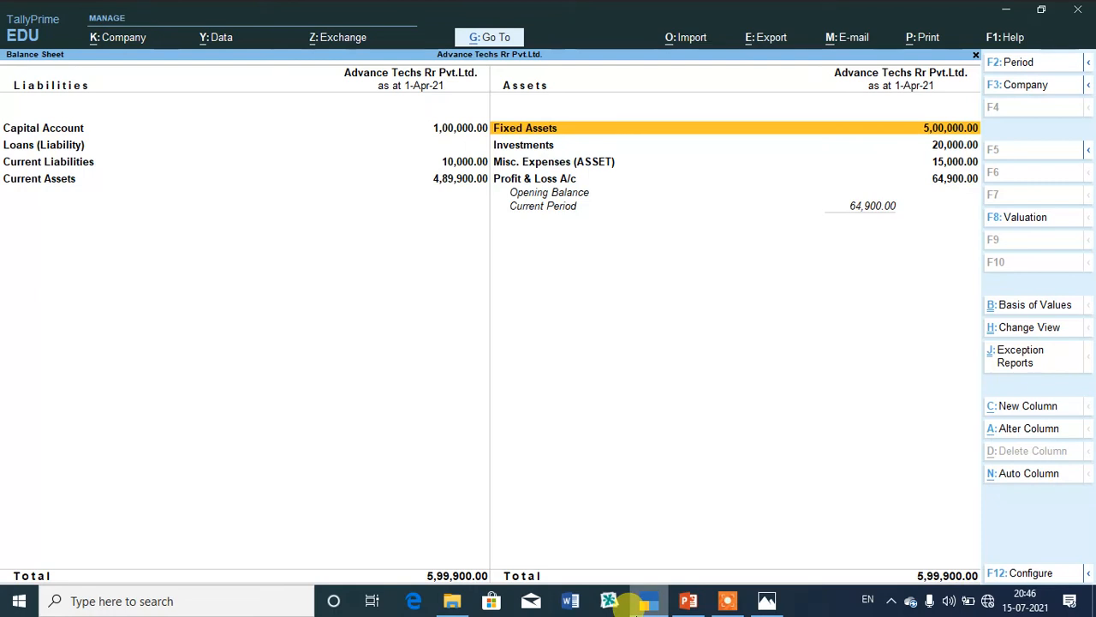
pyautogui.press('Down')
pyautogui.press('Left')
pyautogui.press('Down')
pyautogui.press('Down')
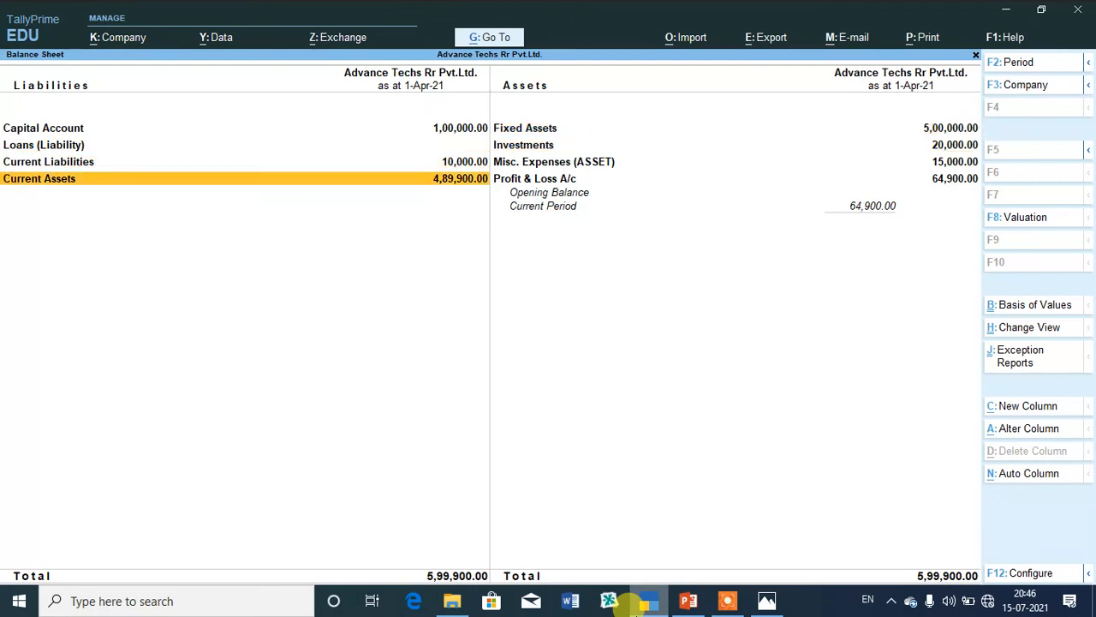
pyautogui.press('Return')
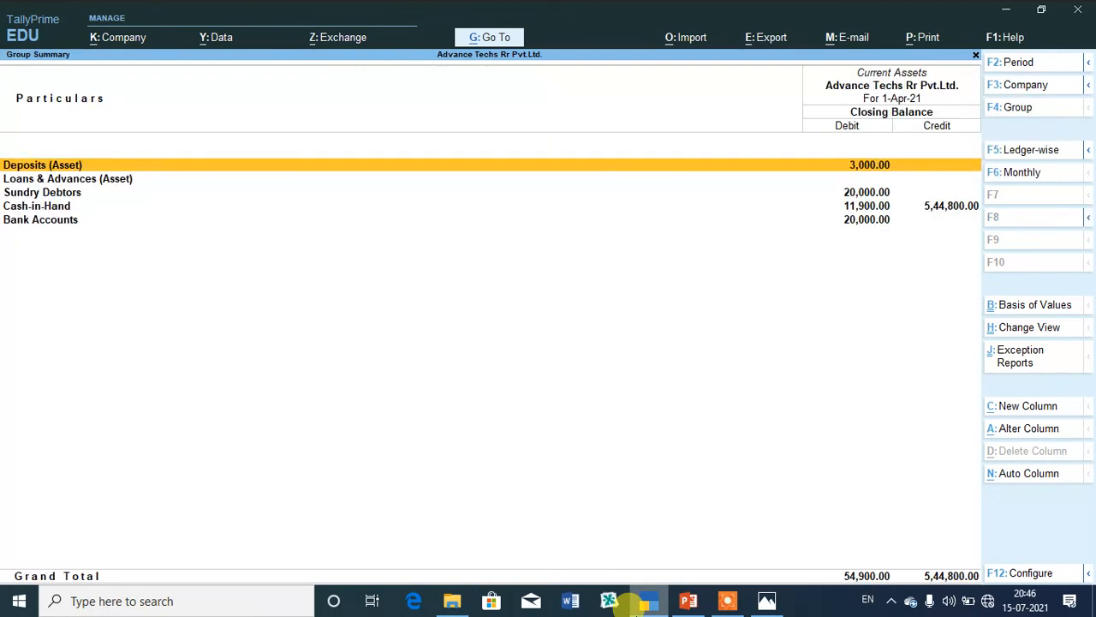
pyautogui.press('Escape')
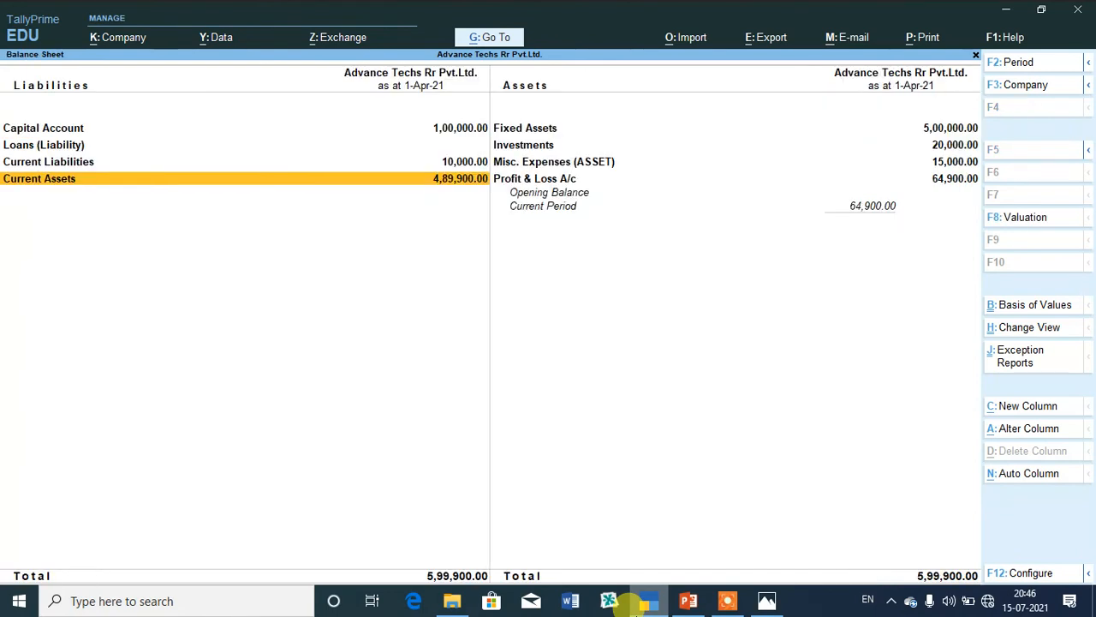
# Step: View the ledgers under Misc. Expenses (ASSET) in the Balance Sheet, then close the report
pyautogui.press('Up')
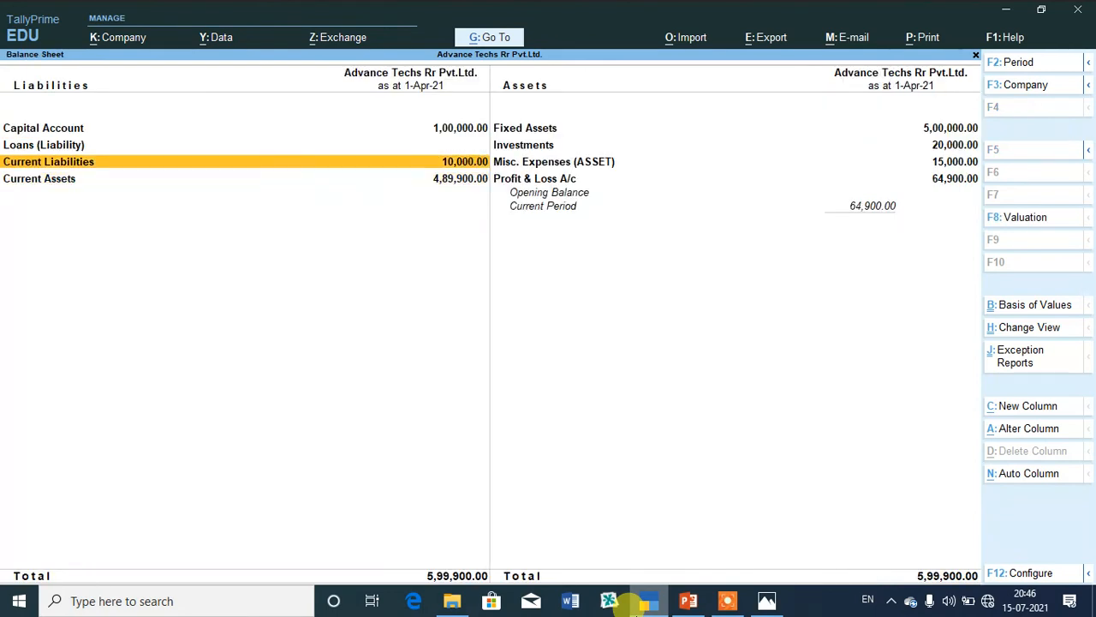
pyautogui.press('Right')
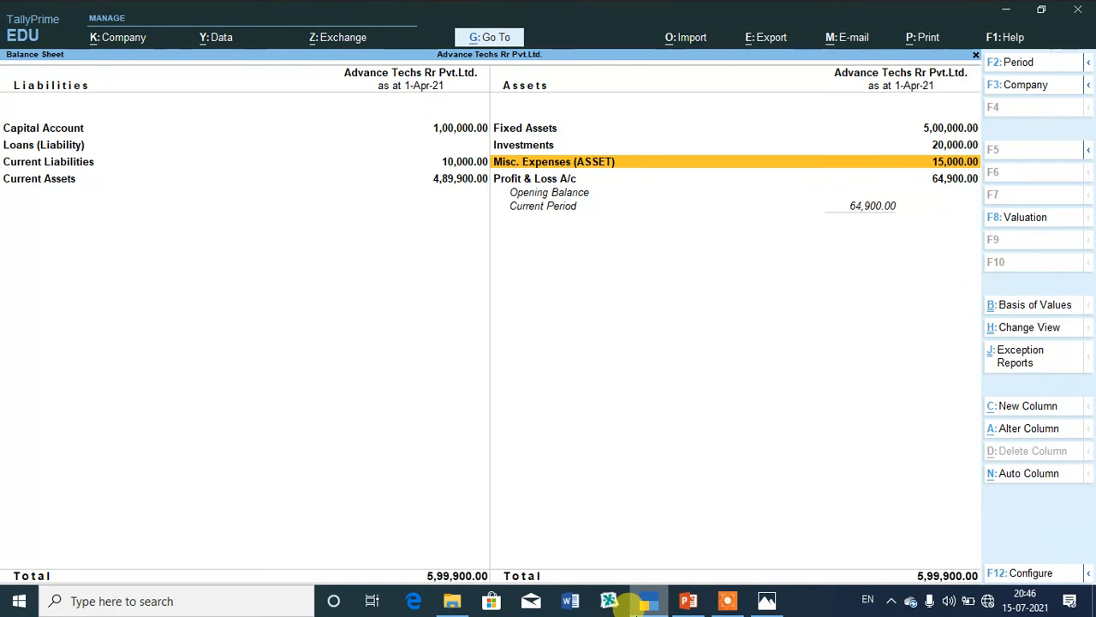
pyautogui.press('Return')
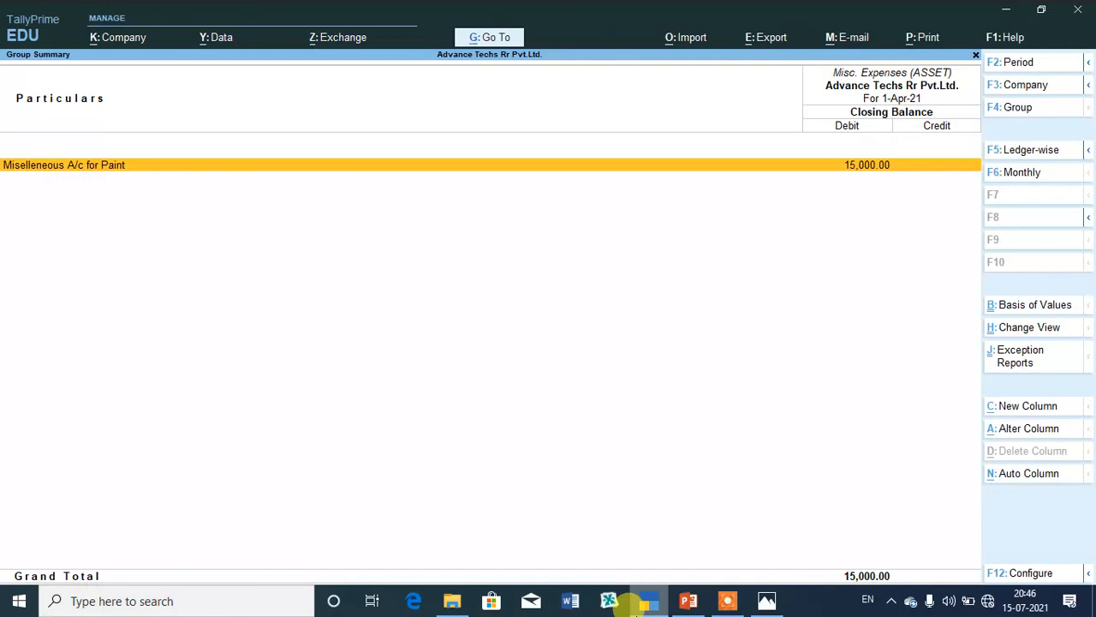
pyautogui.press('Escape')
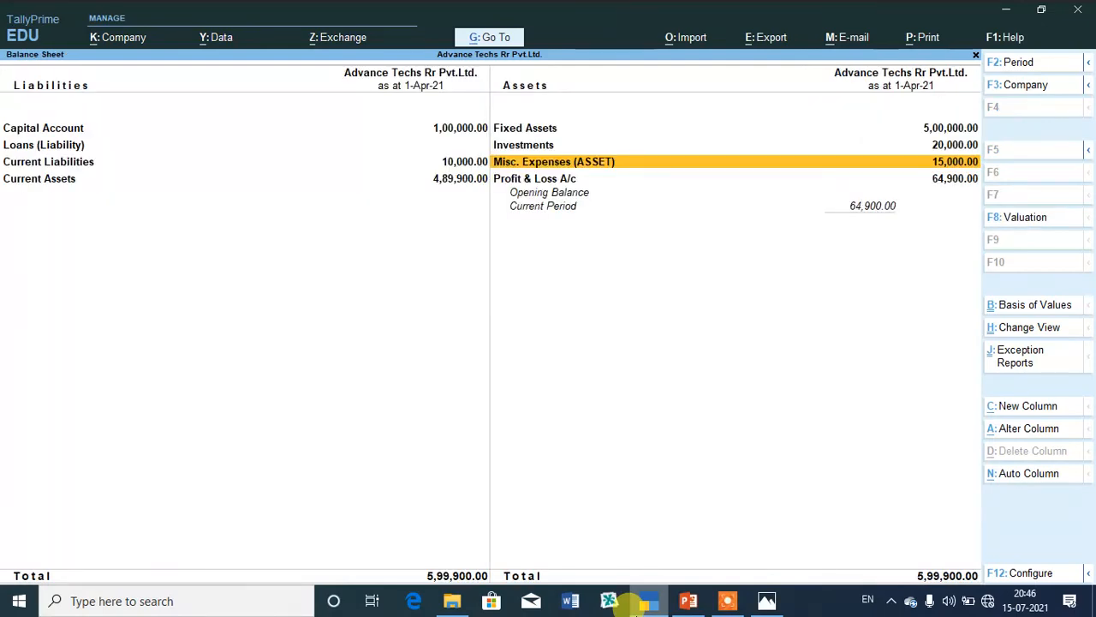
pyautogui.press('Escape')
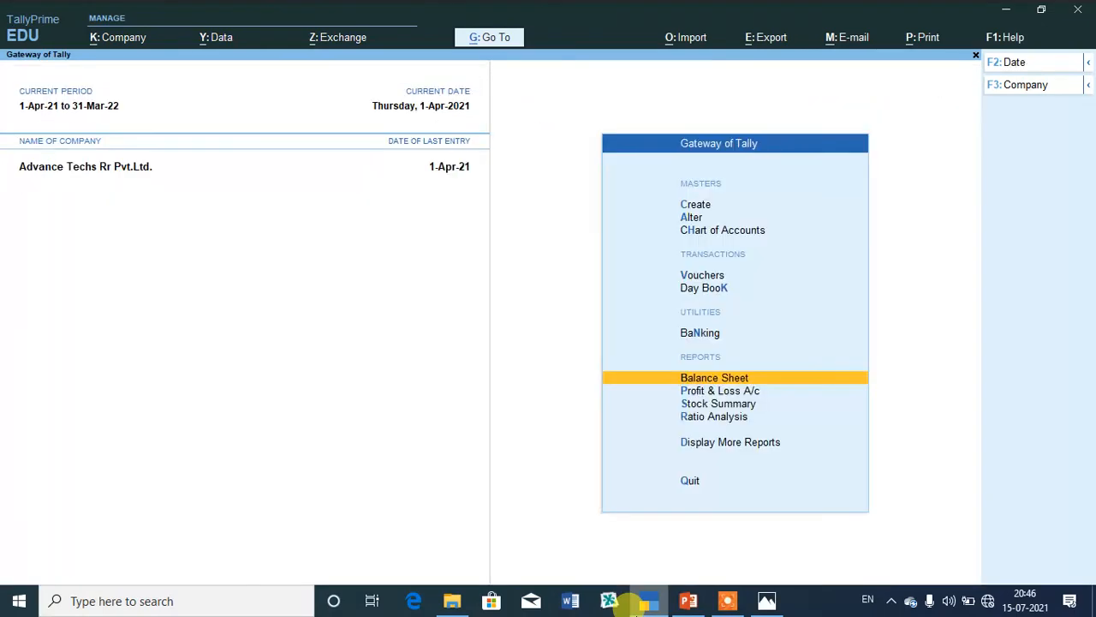
# Step: Start a new journal voucher and debit the Paint ledger with 15,000
pyautogui.press('v')
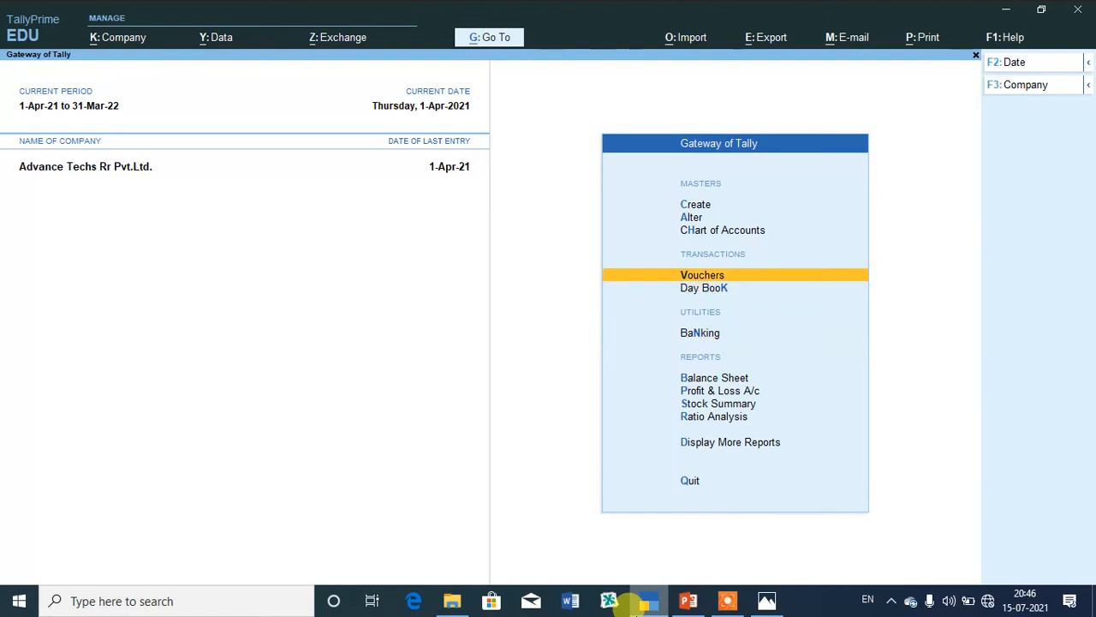
pyautogui.write('P')
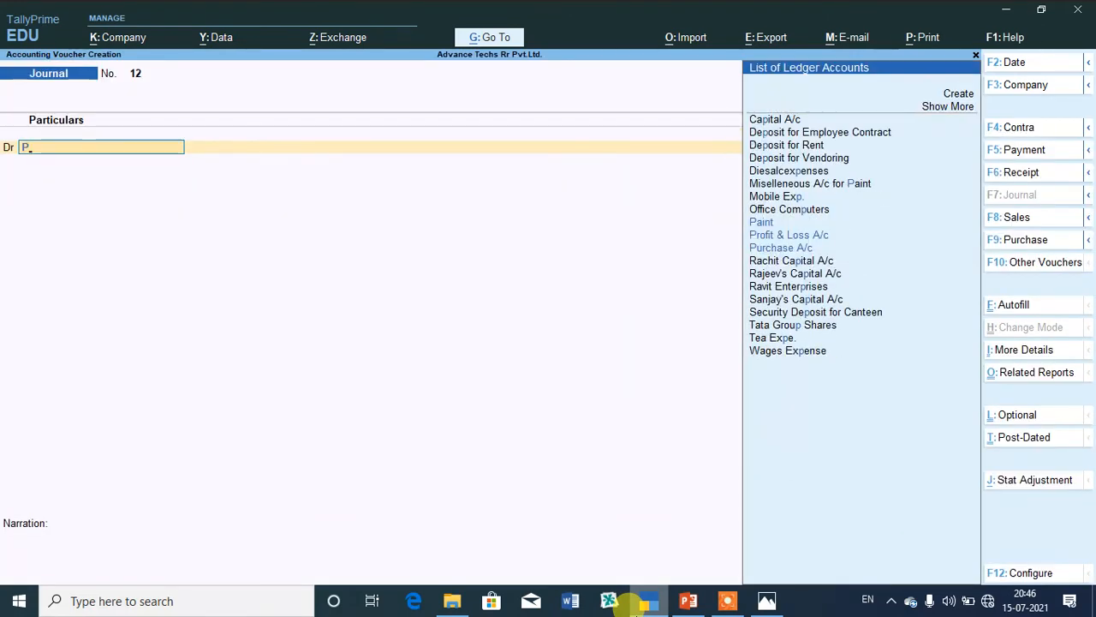
pyautogui.write('a')
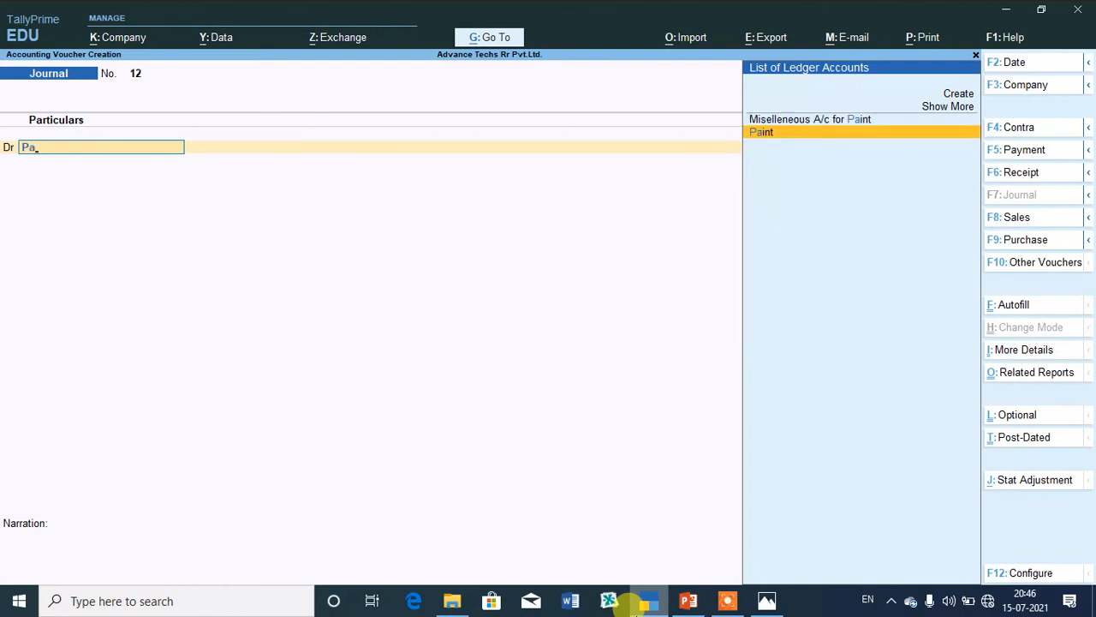
pyautogui.press('Return')
pyautogui.write('15')
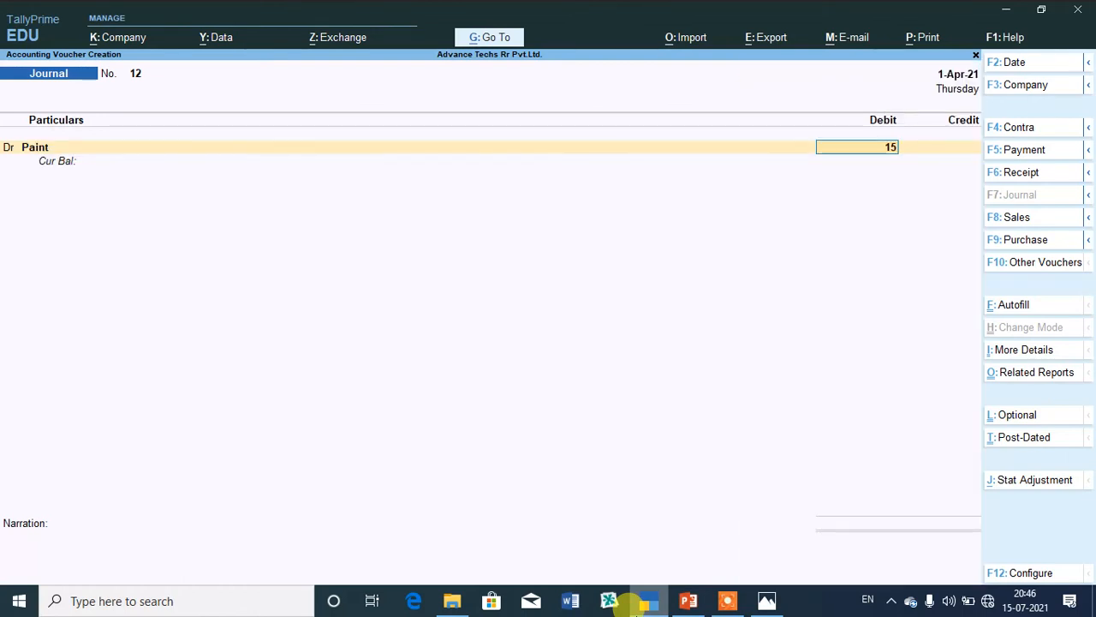
pyautogui.write('000')
pyautogui.press('Return')
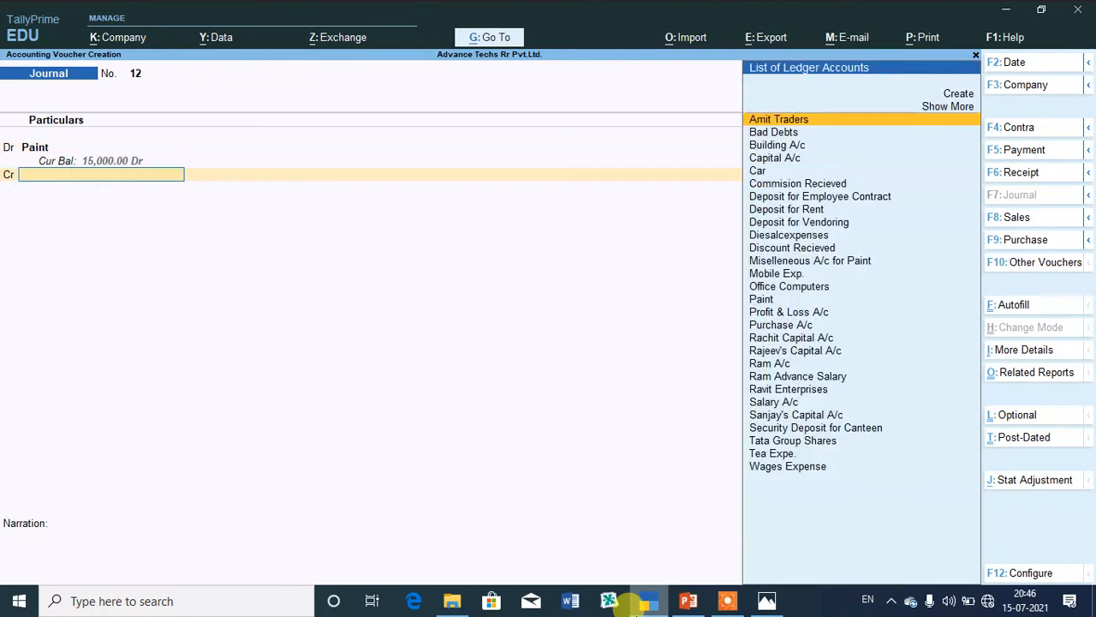
# Step: Credit the Miselleneous A/c for Paint ledger with 15,000 in the journal voucher
pyautogui.write('Mi')
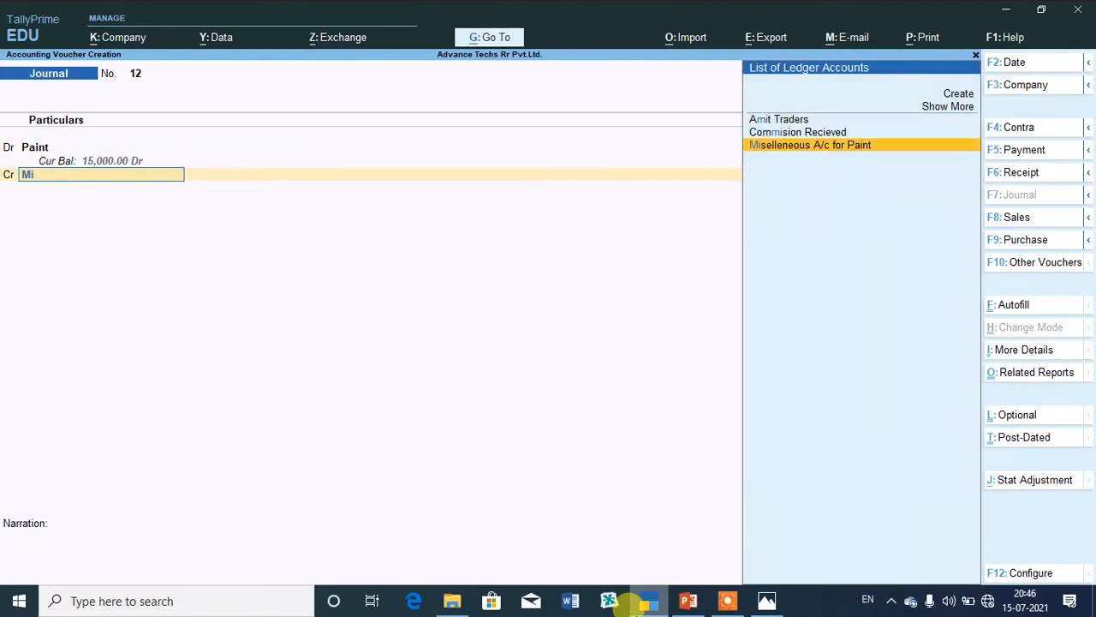
pyautogui.press('Return')
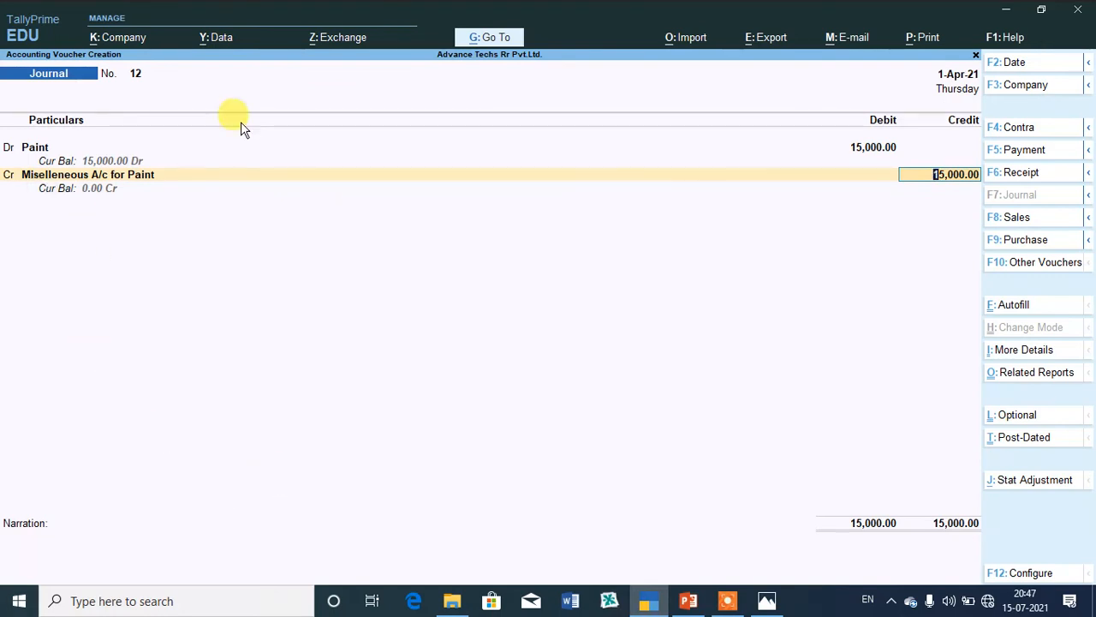
pyautogui.press('Return')
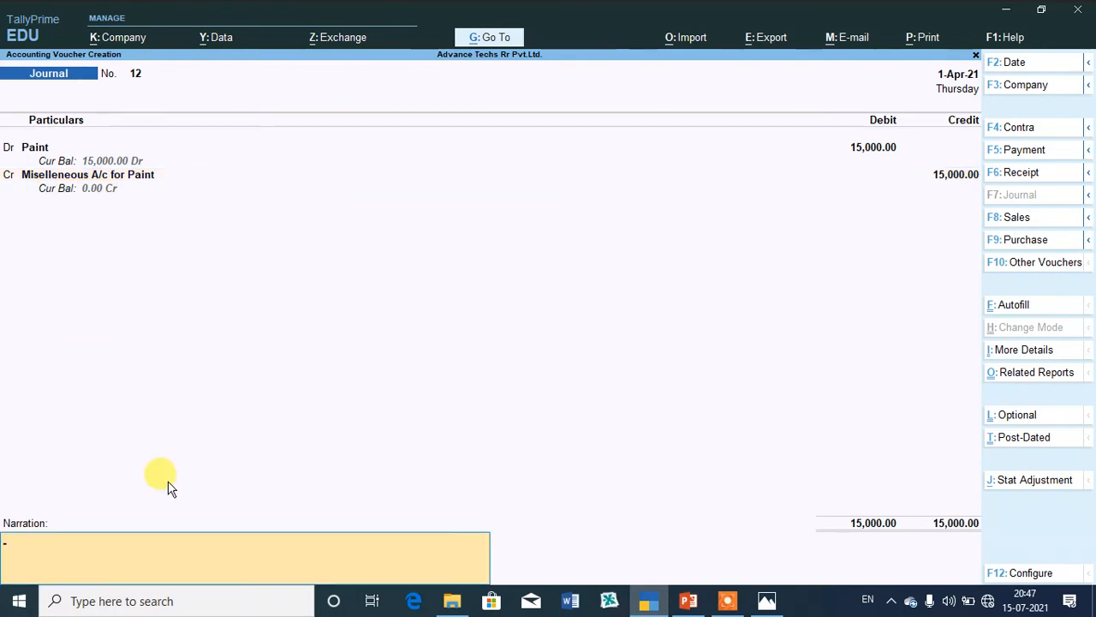
pyautogui.write('cash')
pyautogui.press('BackSpace')
pyautogui.press('BackSpace')
pyautogui.press('BackSpace')
pyautogui.press('BackSpace')
pyautogui.press('BackSpace')
pyautogui.write('pa')
pyautogui.press('BackSpace')
pyautogui.press('BackSpace')
pyautogui.write('mi')
pyautogui.press('BackSpace')
pyautogui.press('BackSpace')
# Step: Enter the narration "missleneous exp for pain paid", save the journal voucher, and return to the Gateway of Tally
pyautogui.write('missleneous exp')
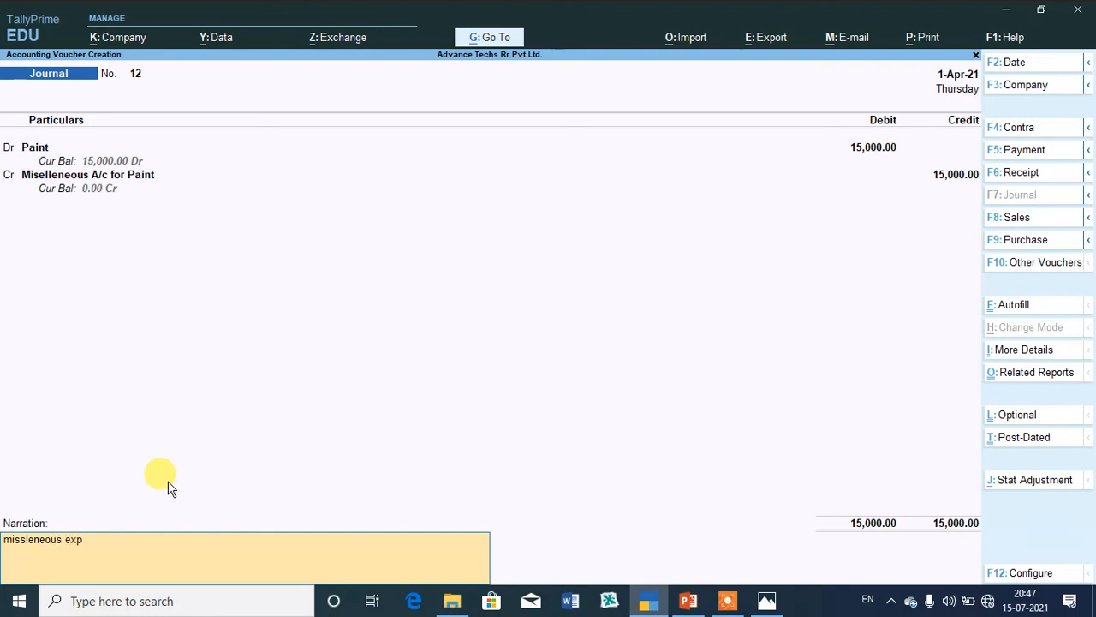
pyautogui.write(' for pain paid')
pyautogui.press('Return')
pyautogui.press('Return')
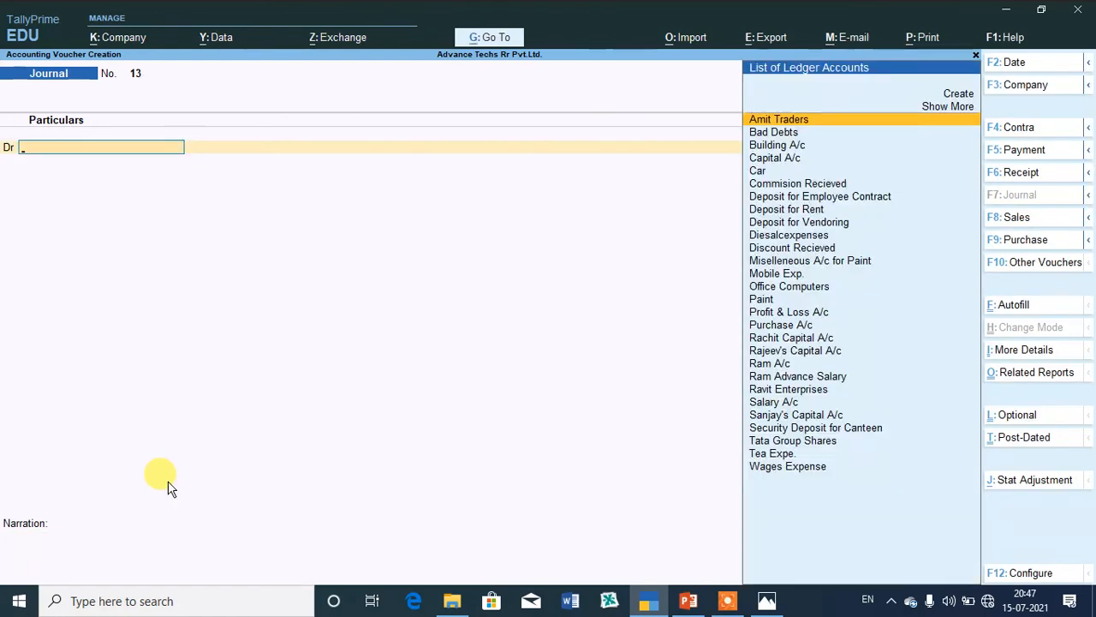
pyautogui.press('Escape')
pyautogui.press('Return')
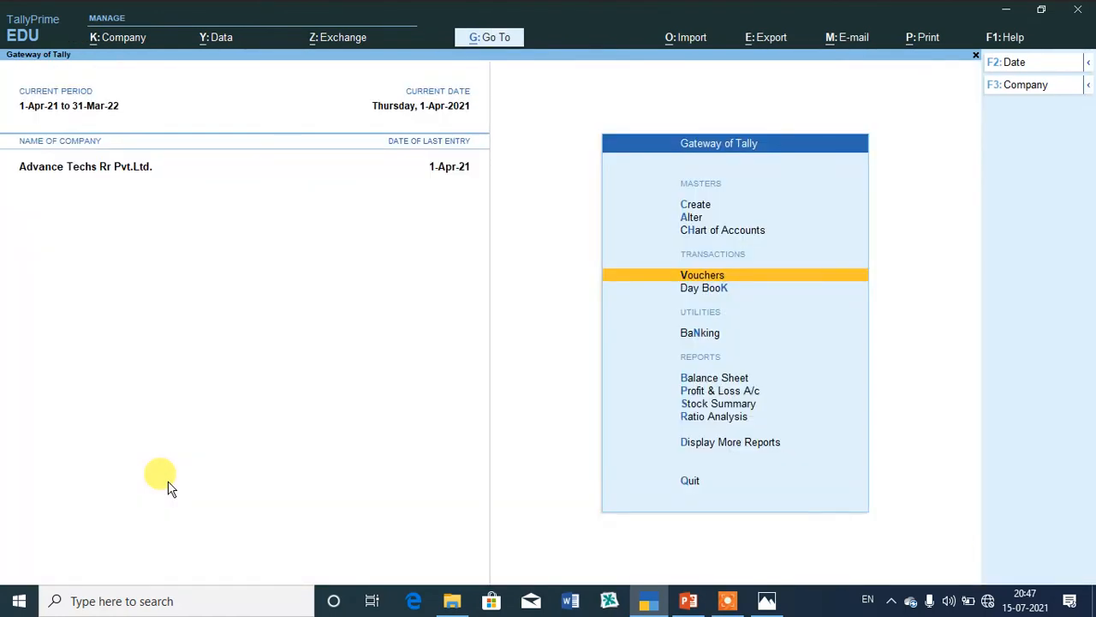
# Step: Open the Balance Sheet and check the Misc. Expenses (ASSET) entry on the assets side
pyautogui.press('Down')
pyautogui.press('Down')
pyautogui.press('Down')
pyautogui.press('Down')
pyautogui.press('Up')
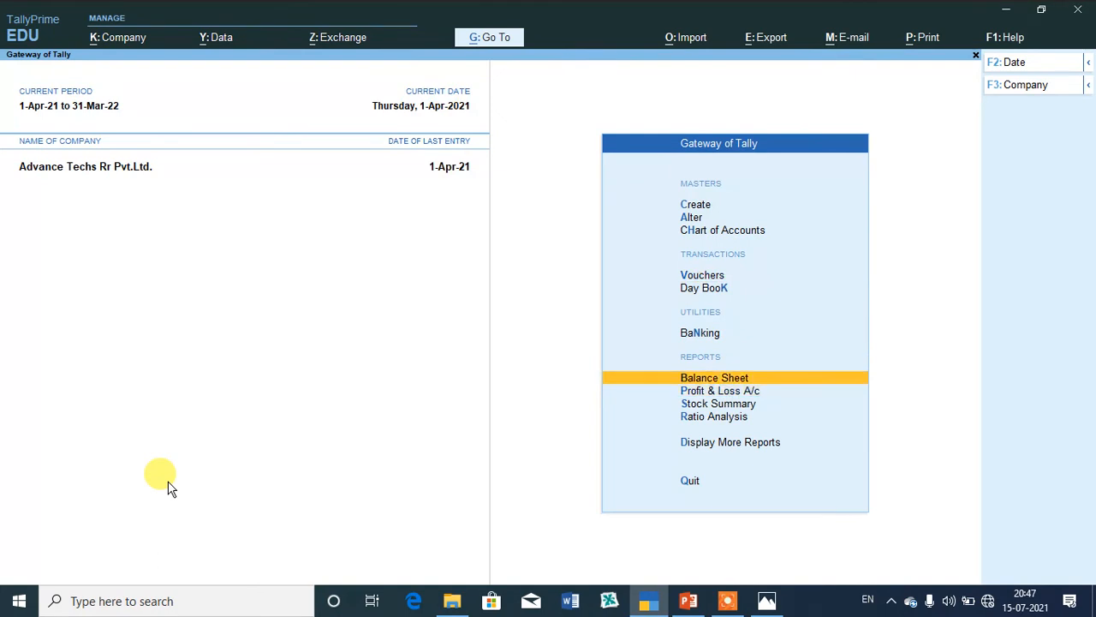
pyautogui.press('Return')
pyautogui.press('Down')
pyautogui.press('Down')
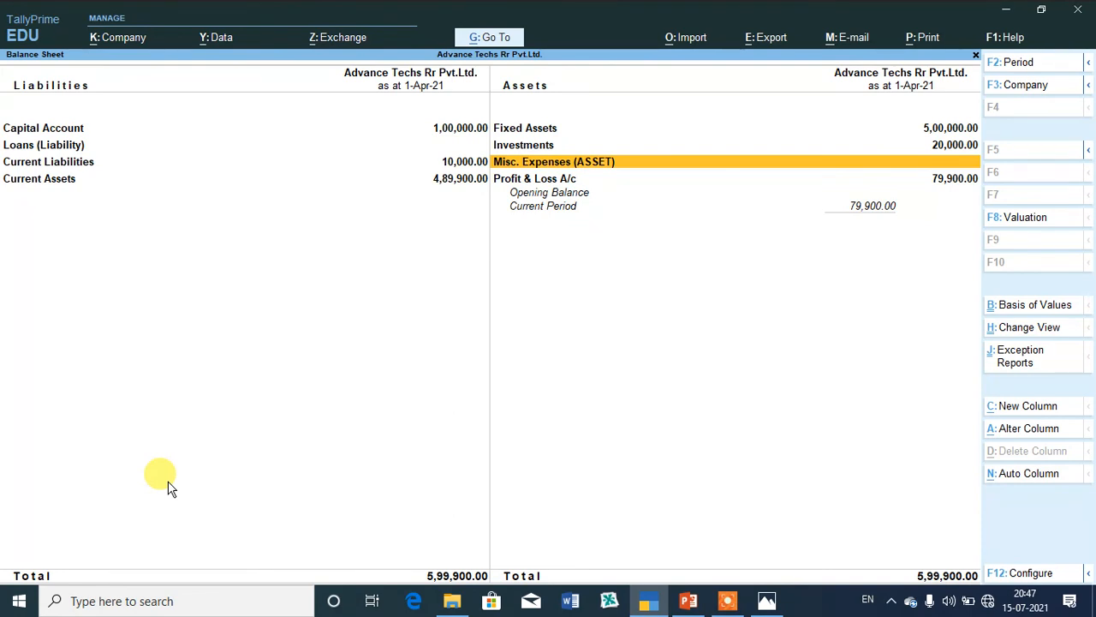
pyautogui.click(657, 606)
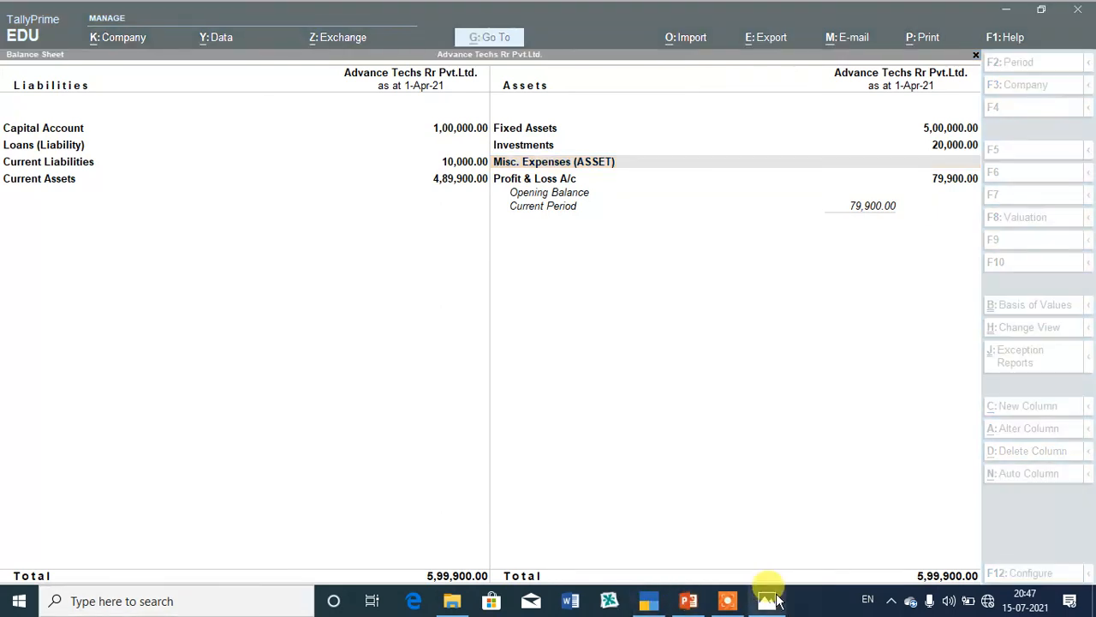
pyautogui.click(727, 600)
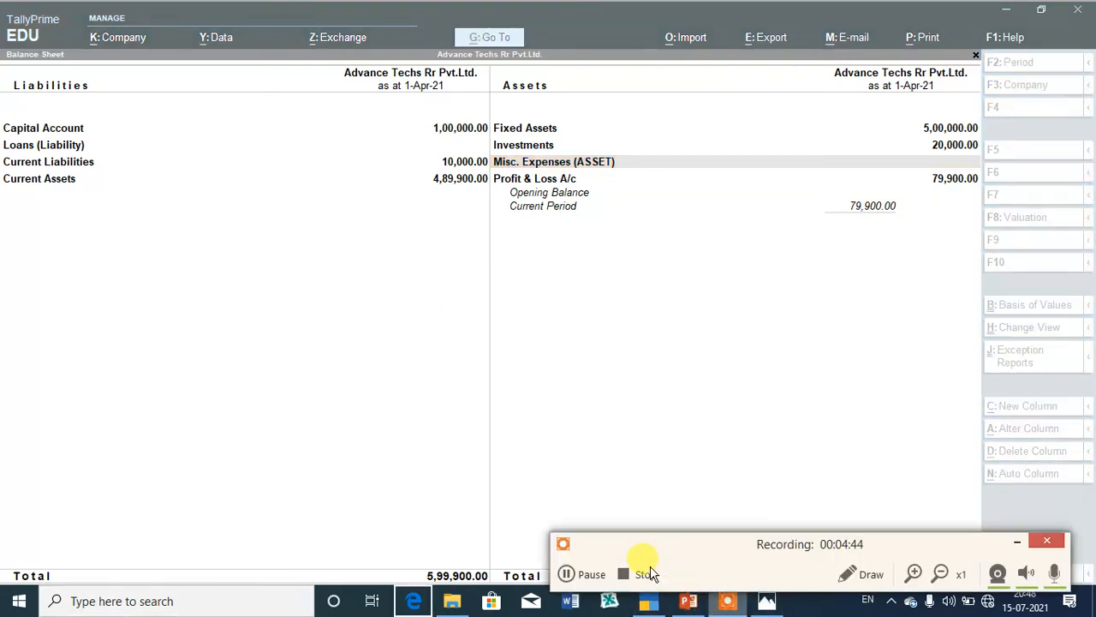